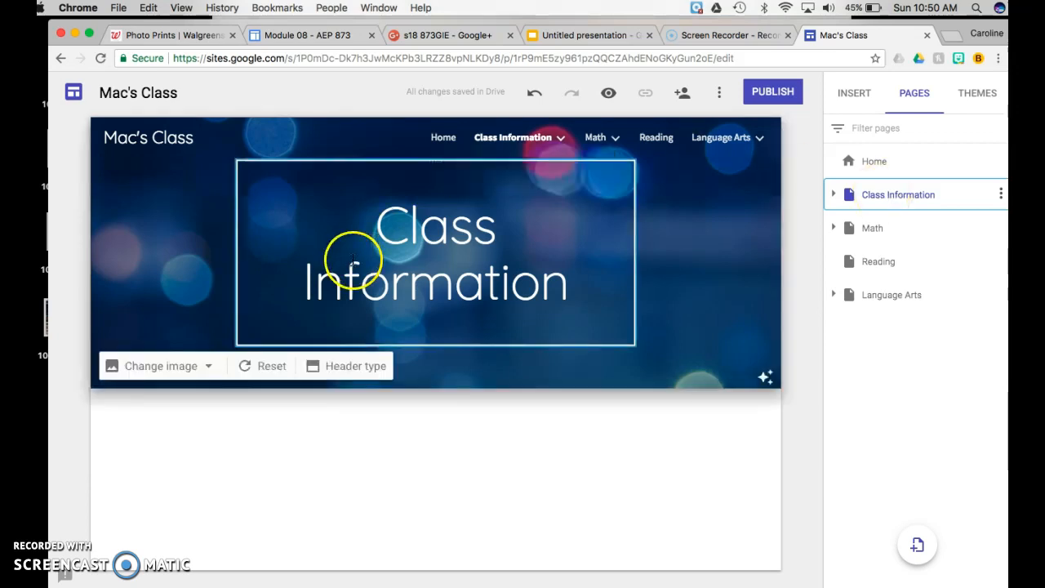
# Insert a text box headed 'Contact Information:' and start a bulleted list below it
pyautogui.click(849, 100)
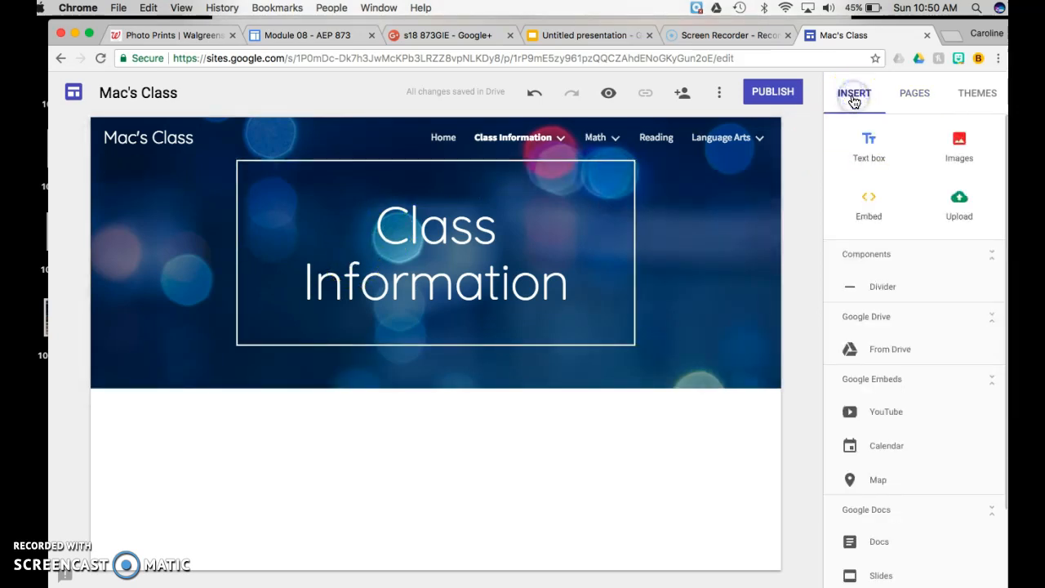
pyautogui.click(868, 147)
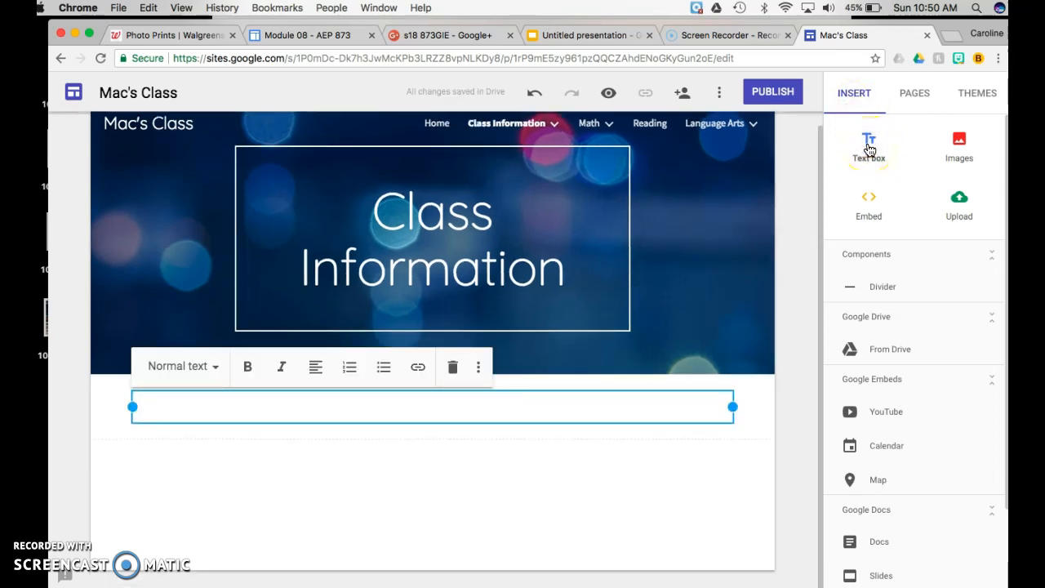
pyautogui.click(876, 151)
pyautogui.write('Emai')
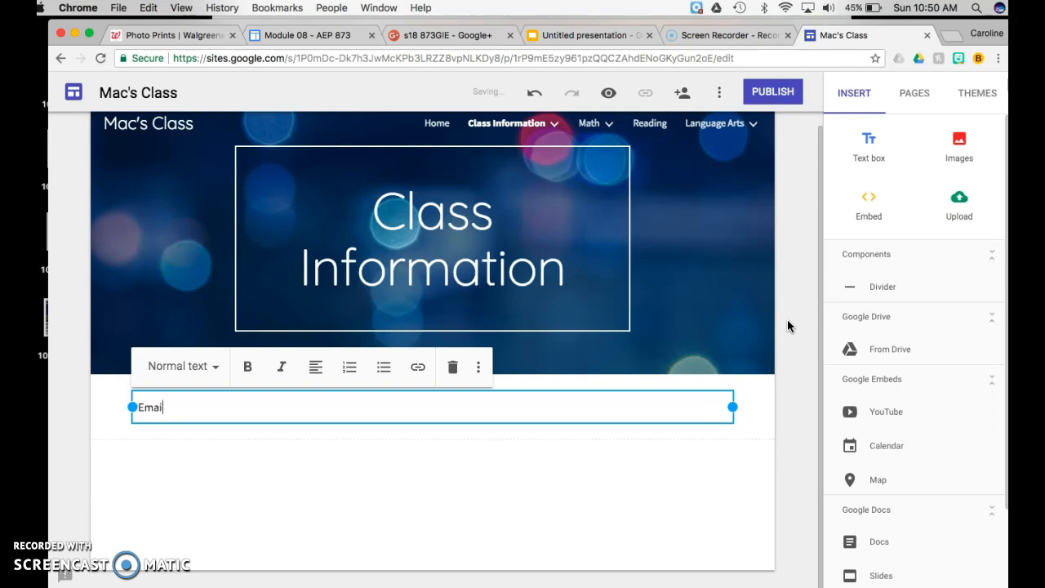
pyautogui.write('l')
pyautogui.press('BackSpace')
pyautogui.press('BackSpace')
pyautogui.press('BackSpace')
pyautogui.press('BackSpace')
pyautogui.press('BackSpace')
pyautogui.write('Contact Ifn')
pyautogui.press('BackSpace')
pyautogui.press('BackSpace')
pyautogui.write('nformation:')
pyautogui.press('Return')
pyautogui.hotkey('ctrl', 'shift', '8')
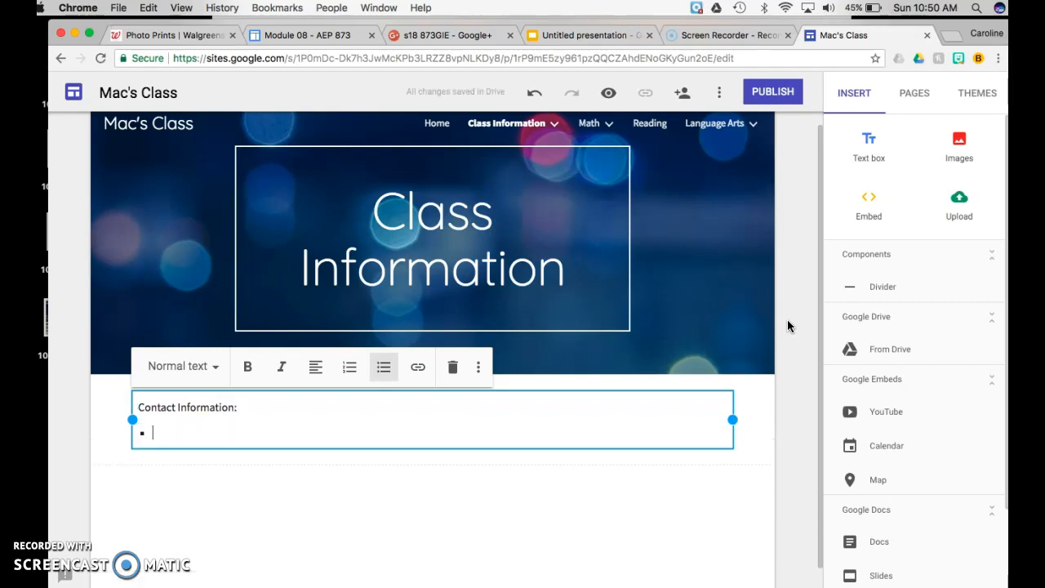
# Add bullets for the teacher's email, Twitter handle, and 'Facebook: Overland Park Elementary'
pyautogui.write('Email:')
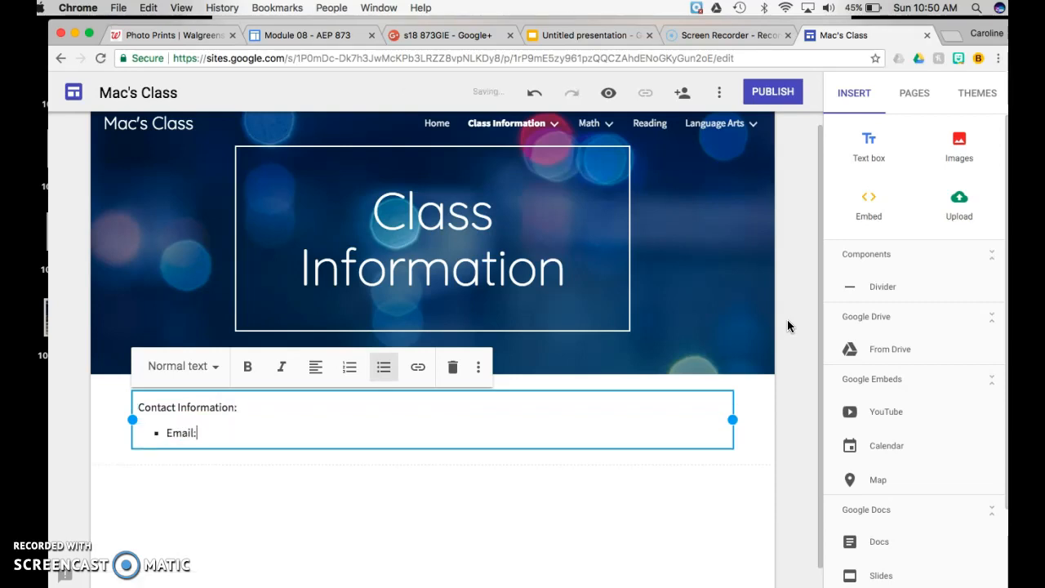
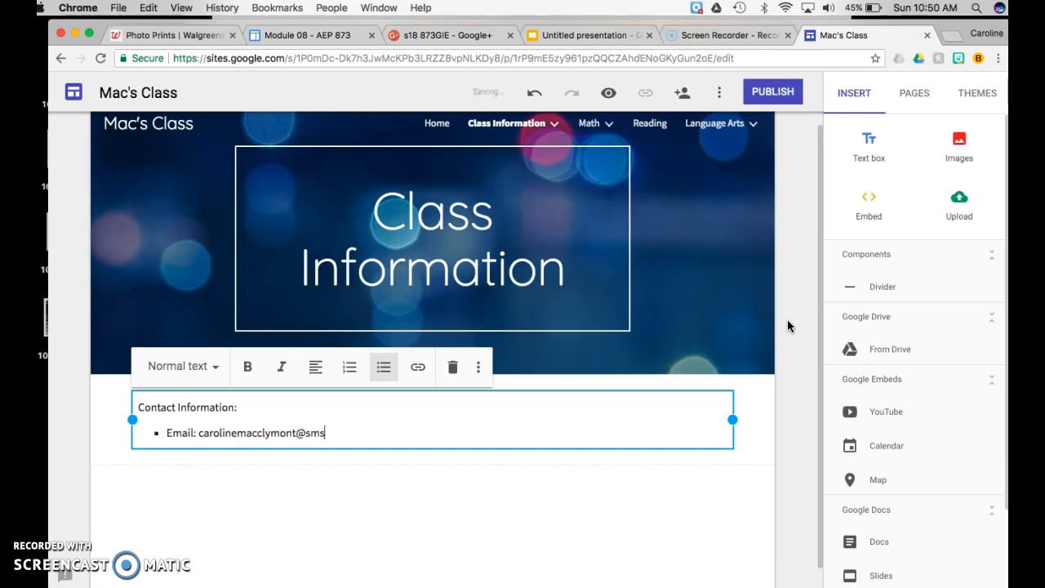
pyautogui.press('Return')
pyautogui.write('Tw')
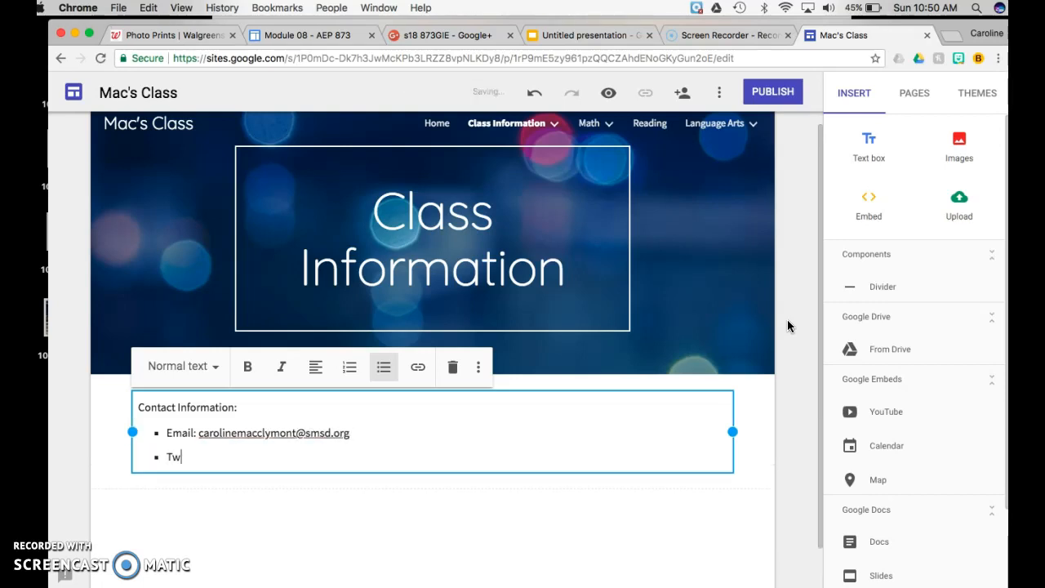
pyautogui.write('itter: ')
pyautogui.write('mac')
pyautogui.press('BackSpace')
pyautogui.press('BackSpace')
pyautogui.write('ope6mac')
pyautogui.press('Return')
pyautogui.write('Facebook: ')
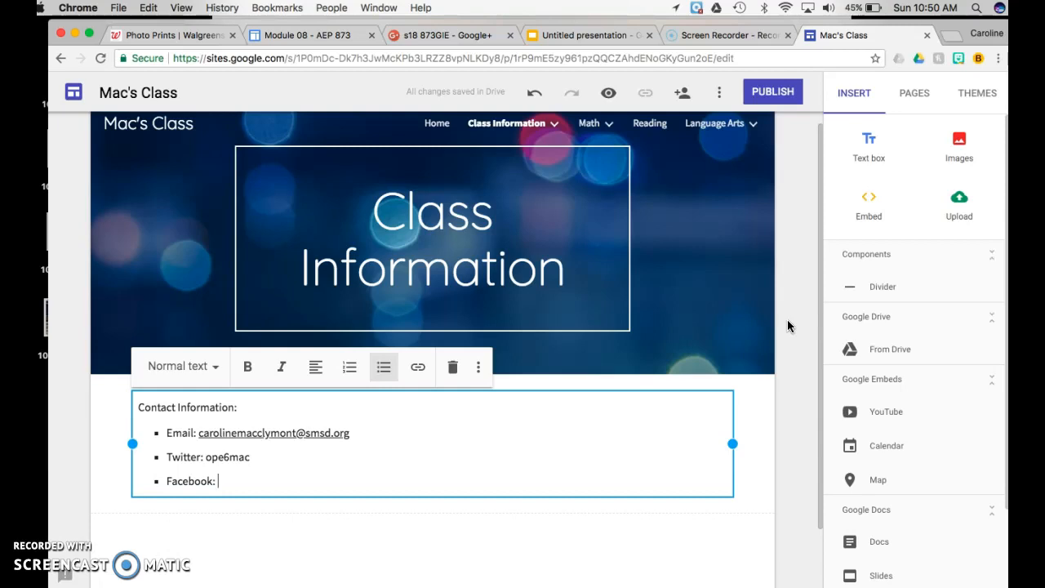
pyautogui.write('OVerl')
pyautogui.press('BackSpace')
pyautogui.press('BackSpace')
pyautogui.press('BackSpace')
pyautogui.press('BackSpace')
pyautogui.write('verland PArk')
pyautogui.press('BackSpace')
pyautogui.press('BackSpace')
pyautogui.press('BackSpace')
pyautogui.write('ark')
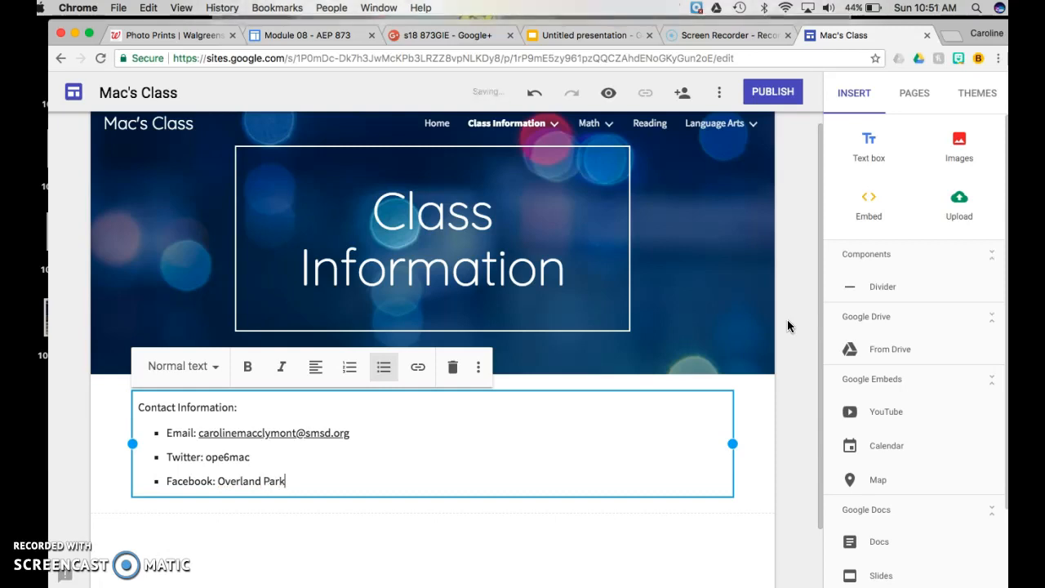
pyautogui.write(' Elementary')
pyautogui.click(365, 437)
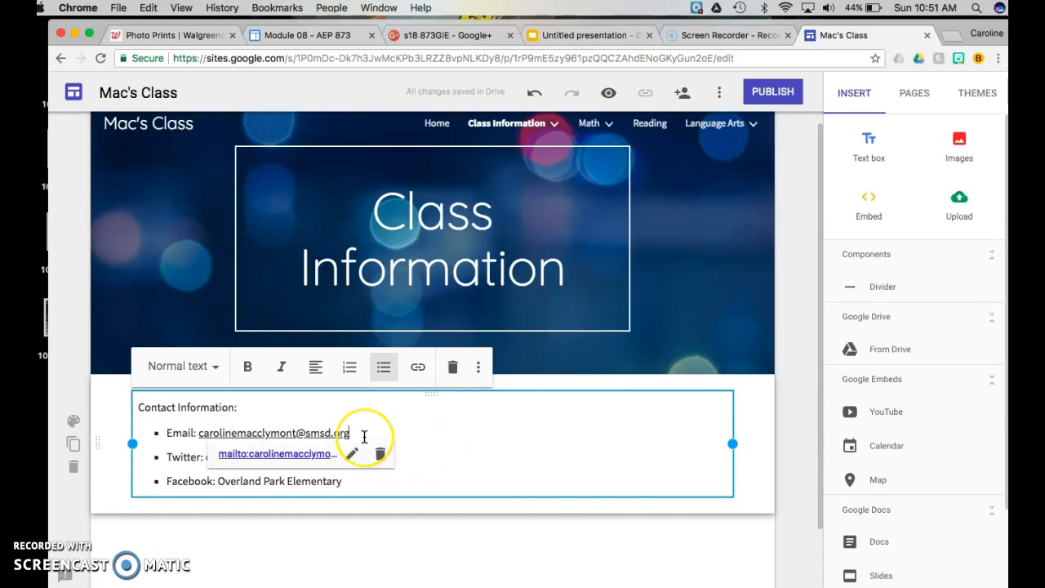
# Insert a 'Phone:' bullet with the teacher's phone number right below the Email line
pyautogui.press('Return')
pyautogui.write('Phone')
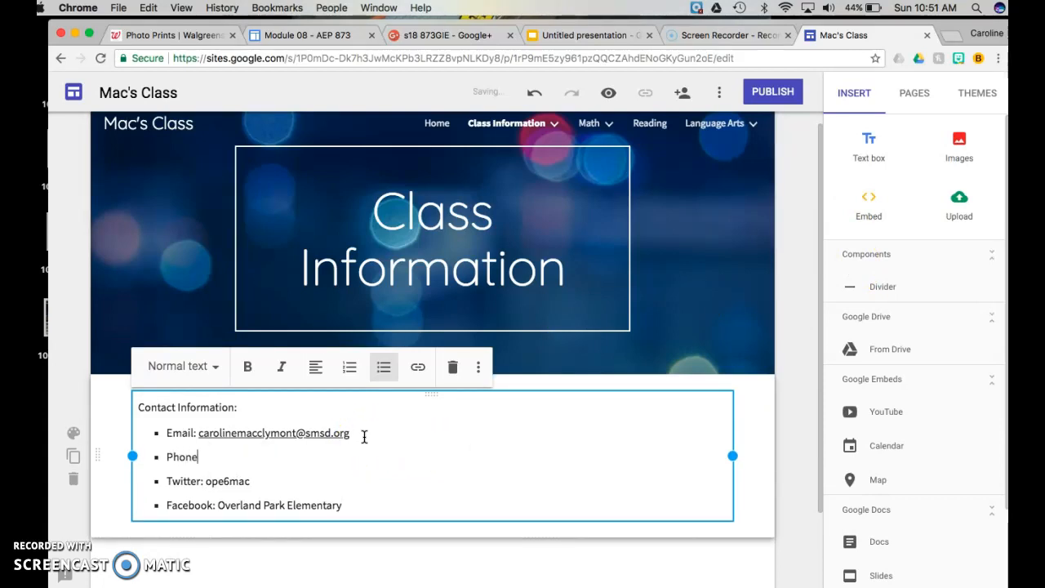
pyautogui.write(': ')
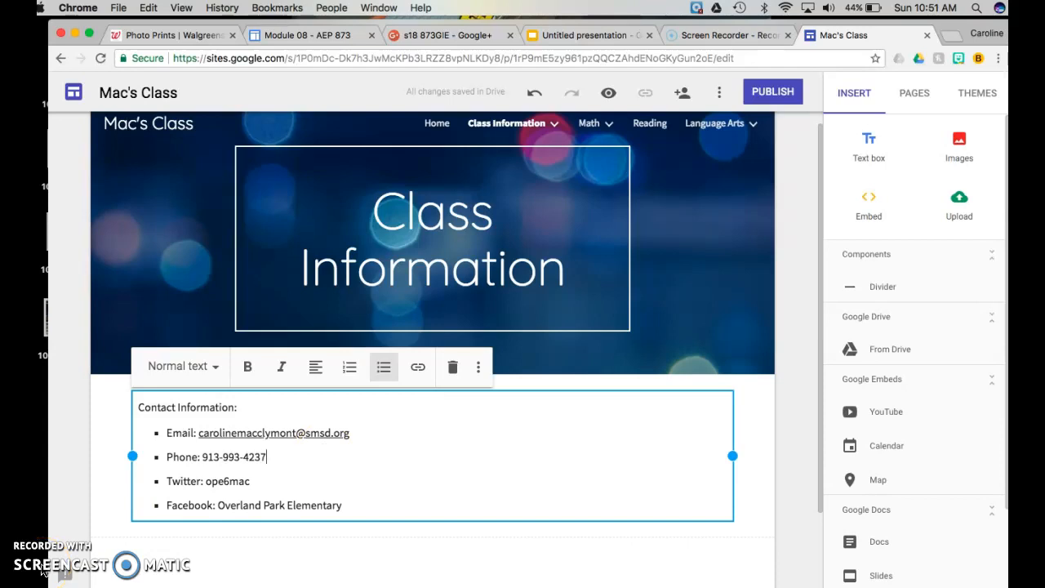
pyautogui.click(281, 553)
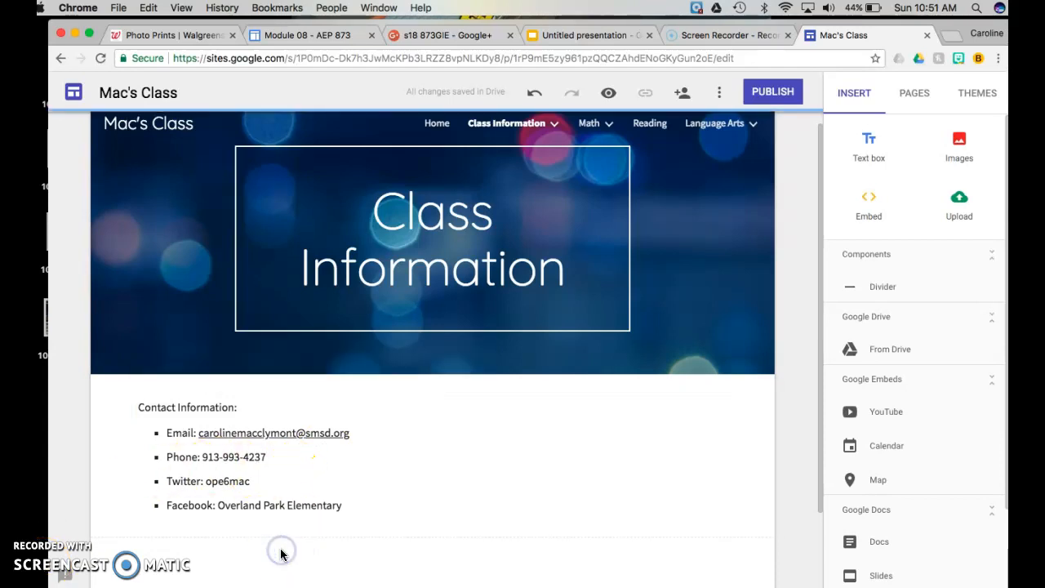
pyautogui.scroll(-3, 281, 553)
pyautogui.click(581, 333)
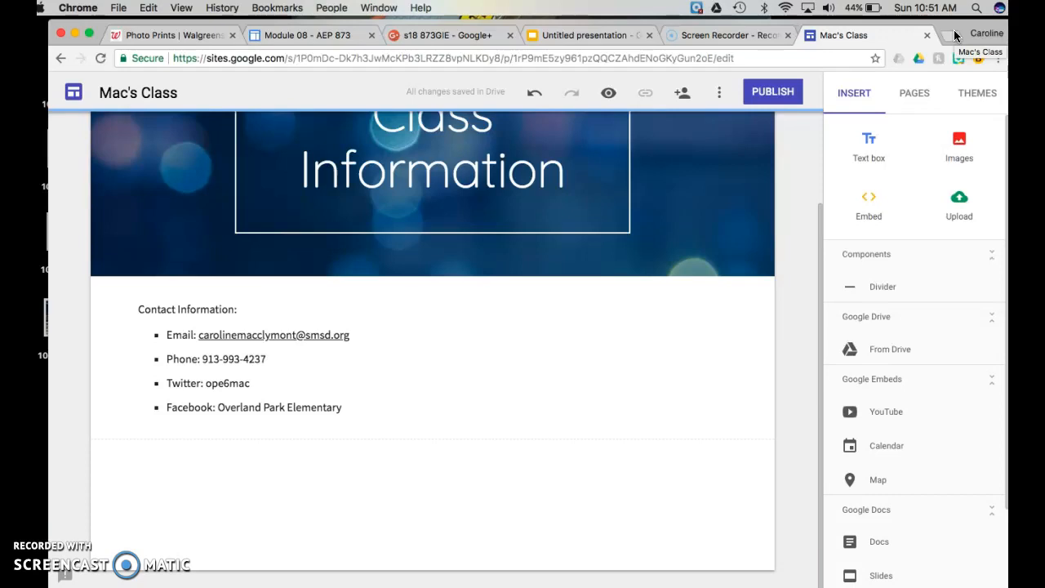
# Open a new Chrome tab and switch to the second Google account
pyautogui.click(950, 35)
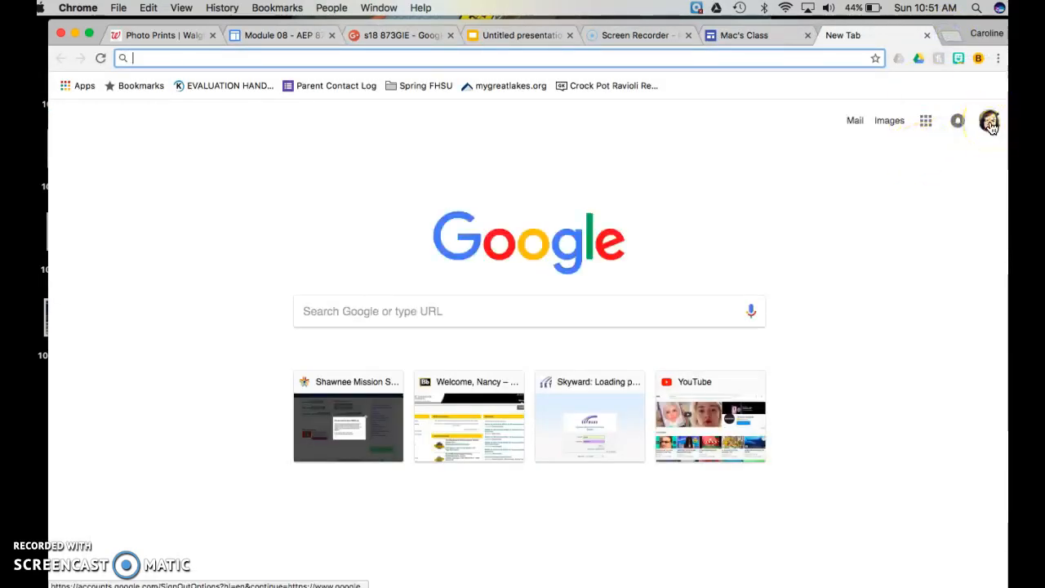
pyautogui.click(991, 127)
pyautogui.click(874, 309)
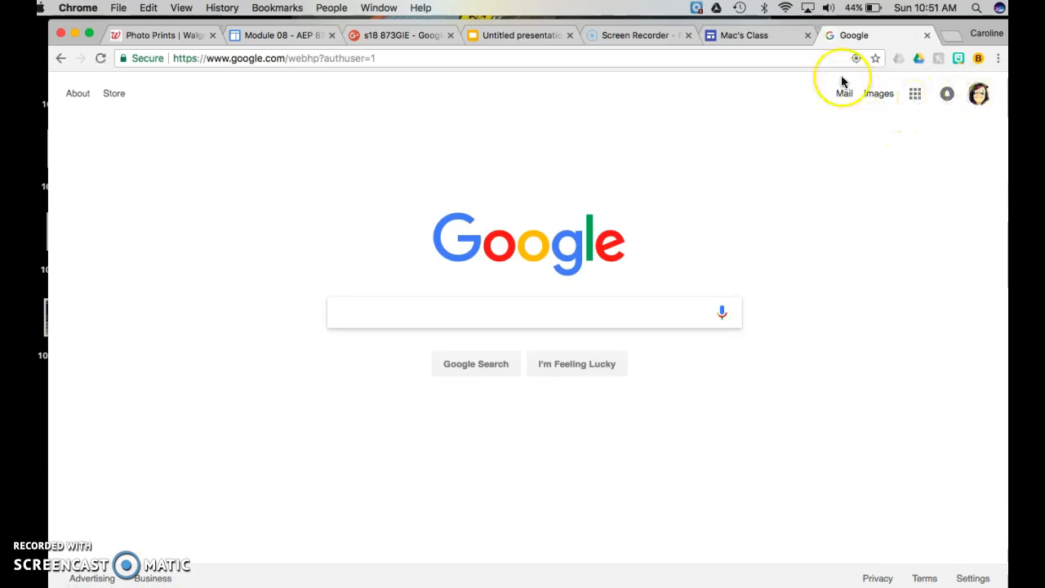
# Go to youtube.com in the new tab
pyautogui.click(814, 58)
pyautogui.write('youtu')
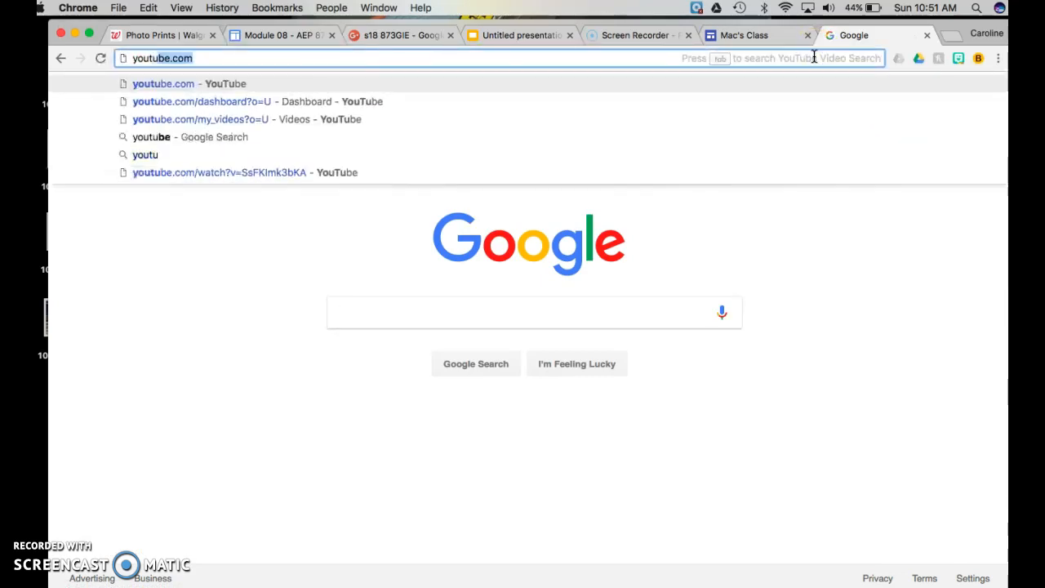
pyautogui.press('BackSpace')
pyautogui.write('b')
pyautogui.press('Return')
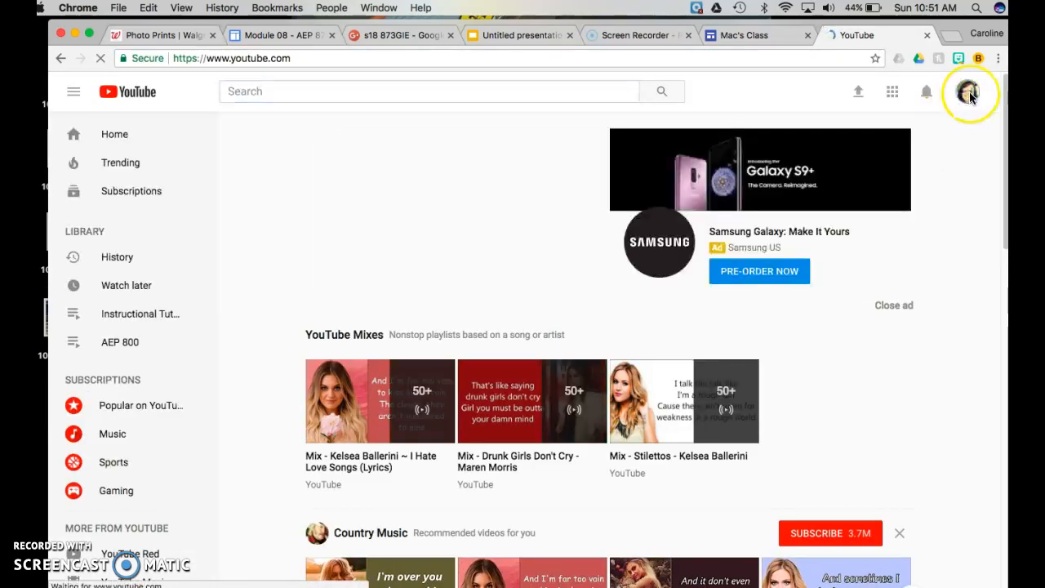
# Switch YouTube to the other signed-in account
pyautogui.click(968, 93)
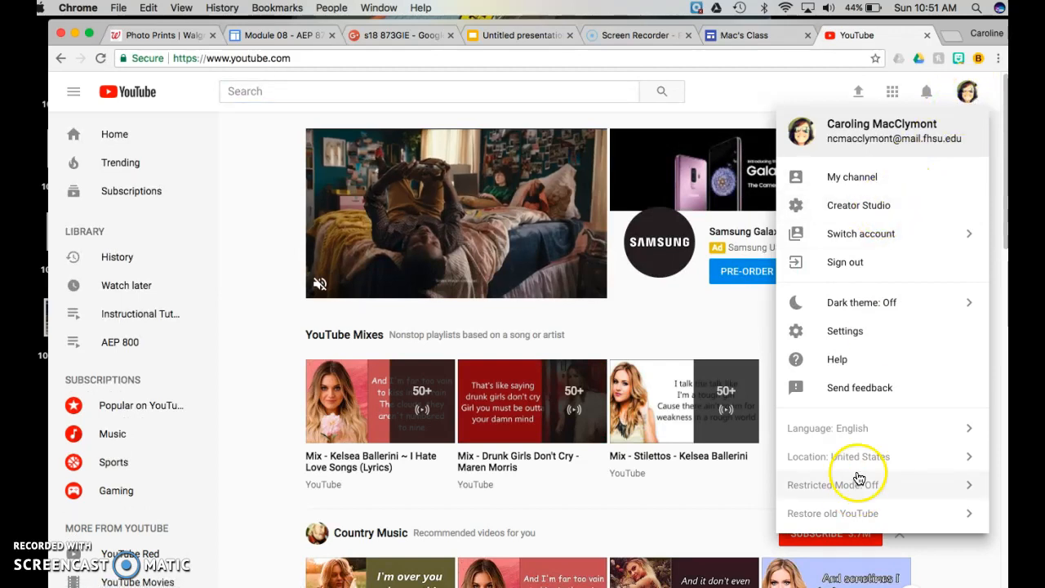
pyautogui.click(890, 242)
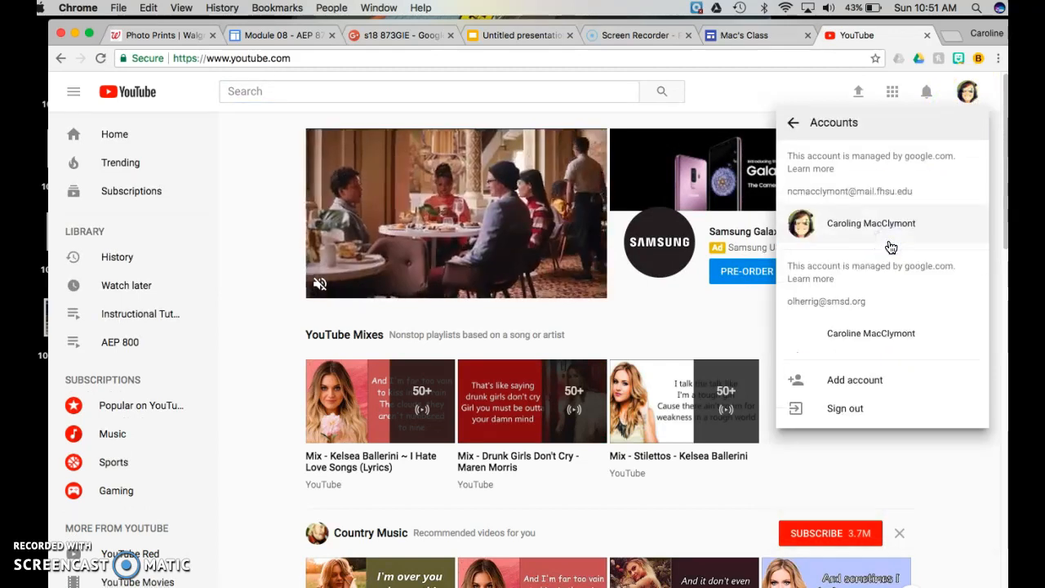
pyautogui.click(845, 337)
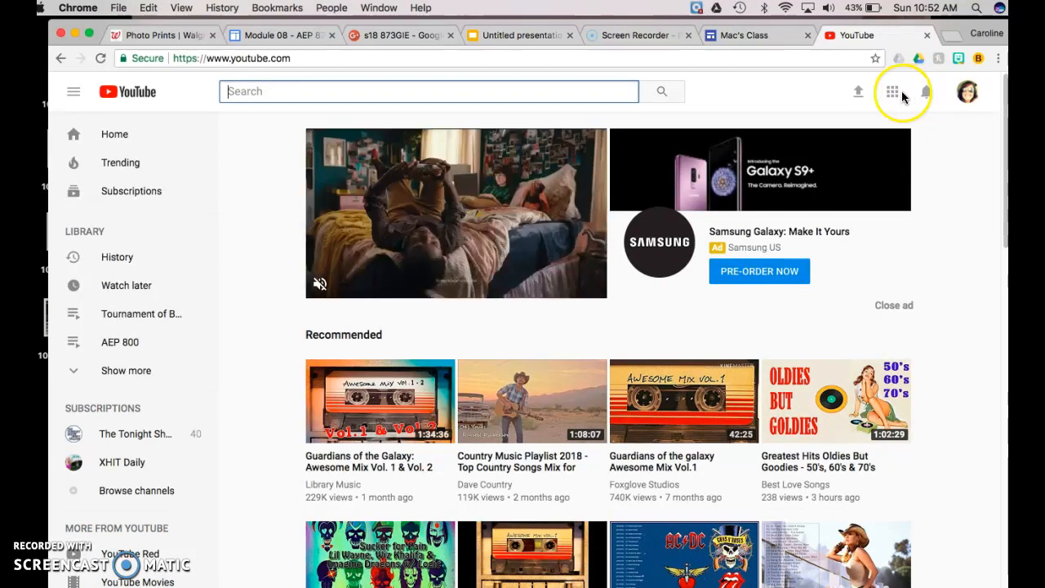
# In Creator Studio, open the 2017 Back to School Video's details and copy its short URL
pyautogui.click(965, 92)
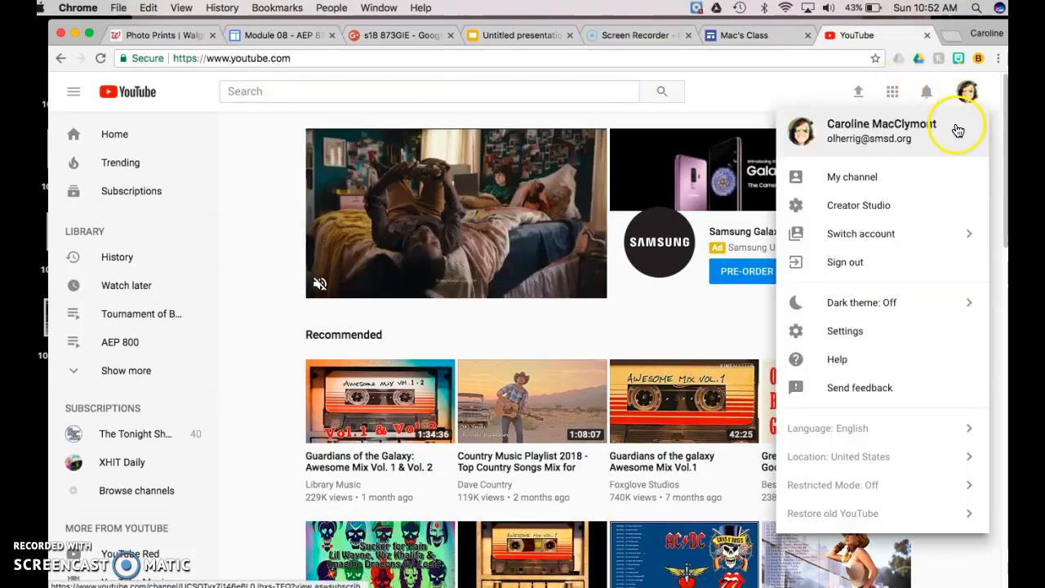
pyautogui.click(917, 209)
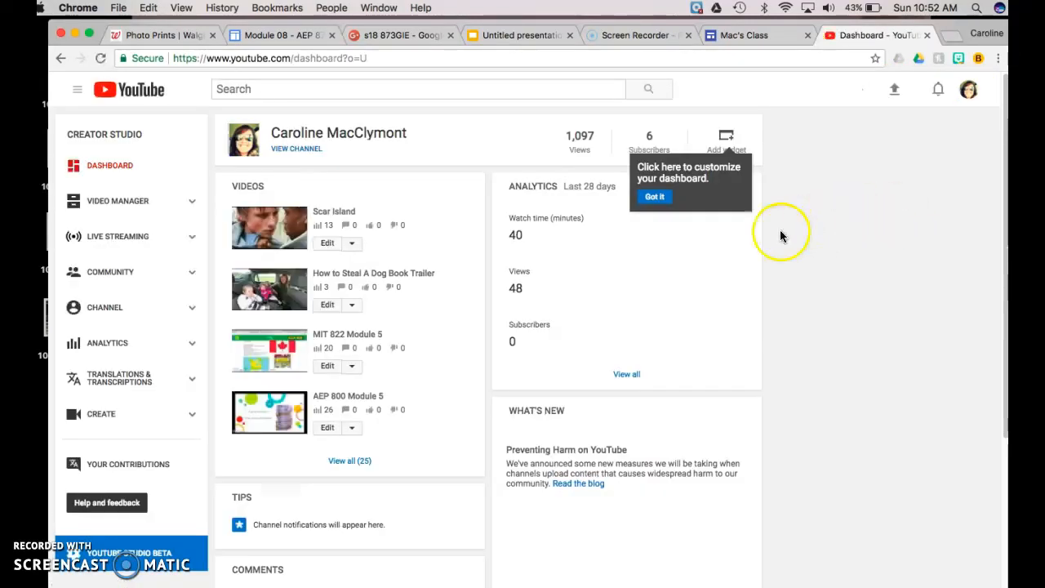
pyautogui.click(352, 461)
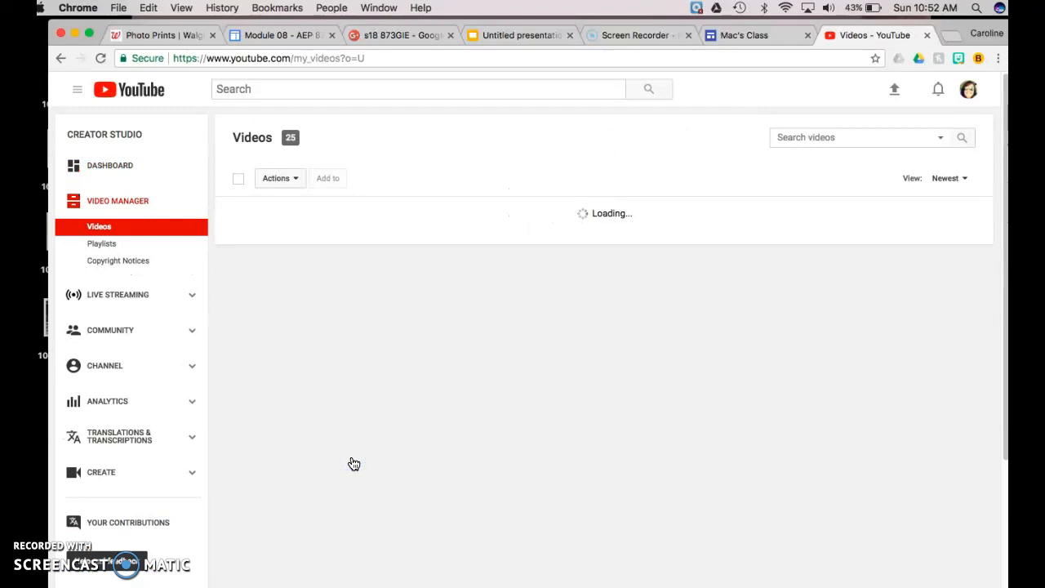
pyautogui.scroll(-10, 353, 463)
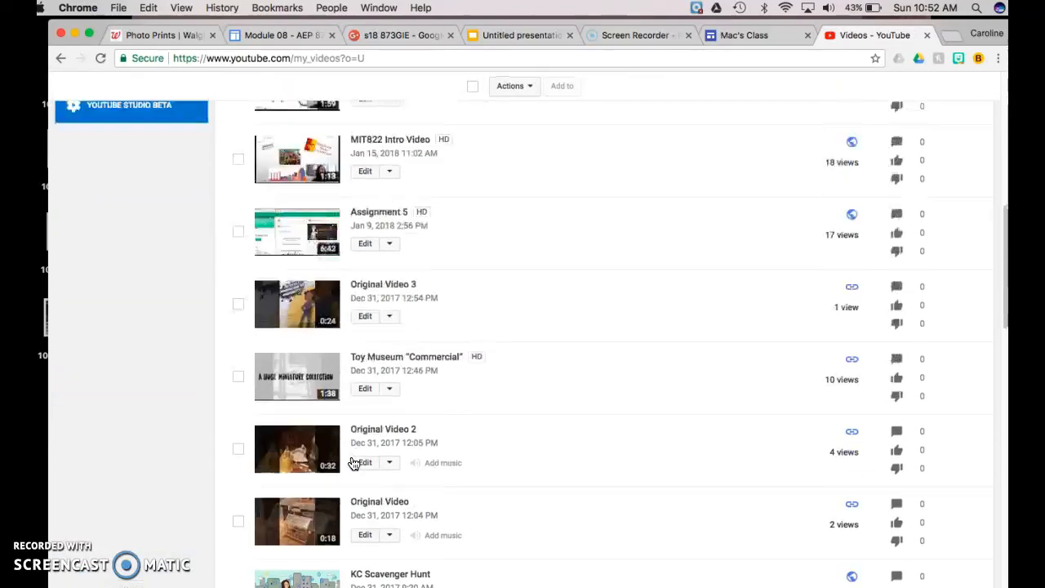
pyautogui.scroll(-8, 353, 463)
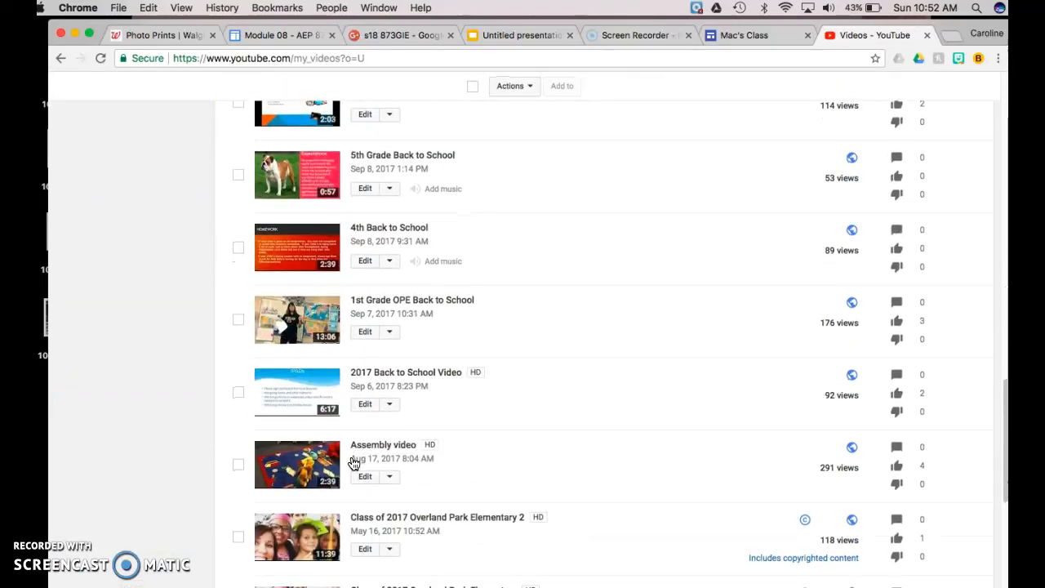
pyautogui.scroll(-1, 353, 463)
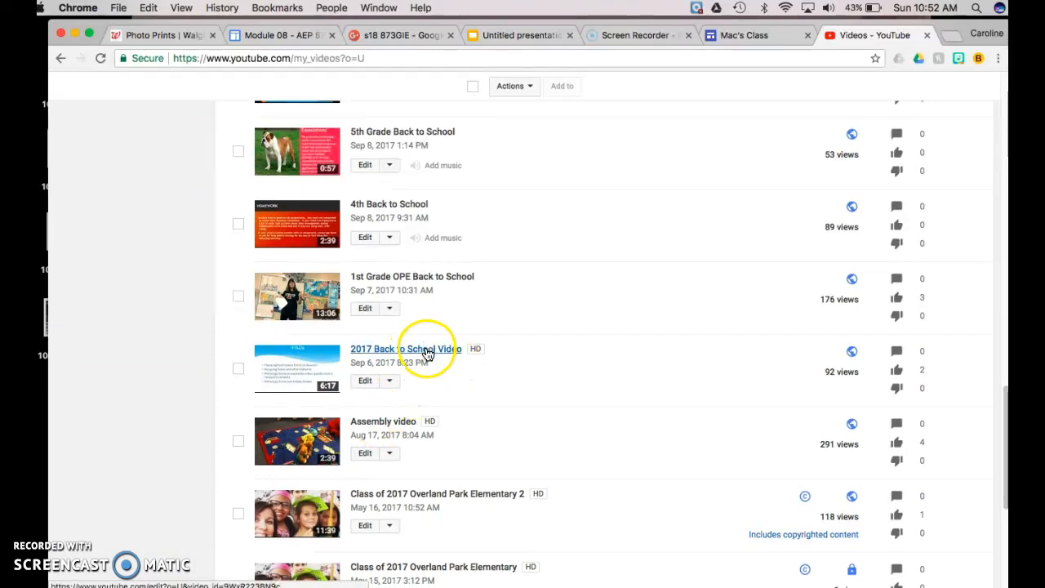
pyautogui.click(362, 386)
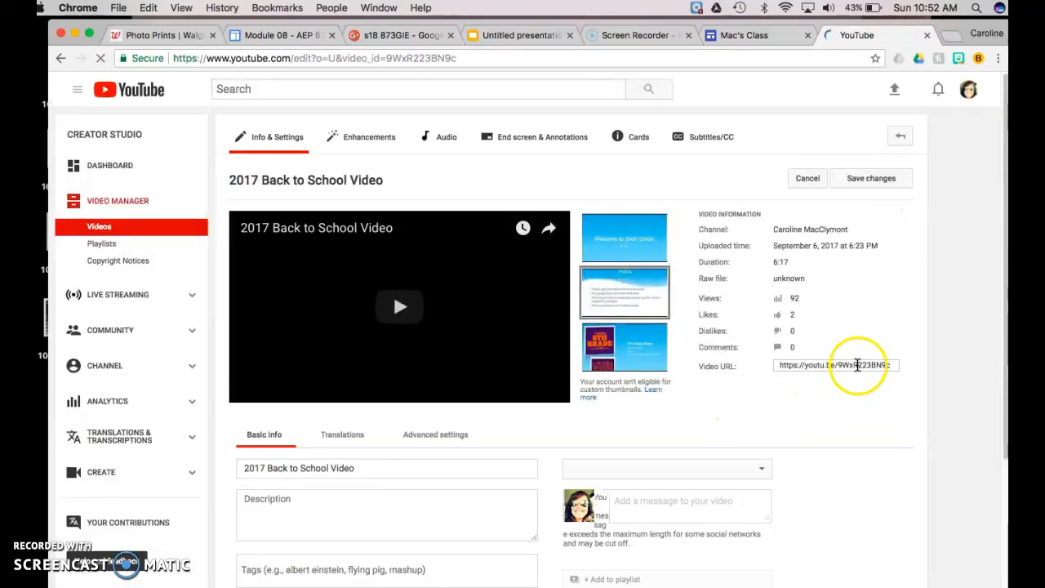
pyautogui.click(858, 365)
pyautogui.press('super+c')
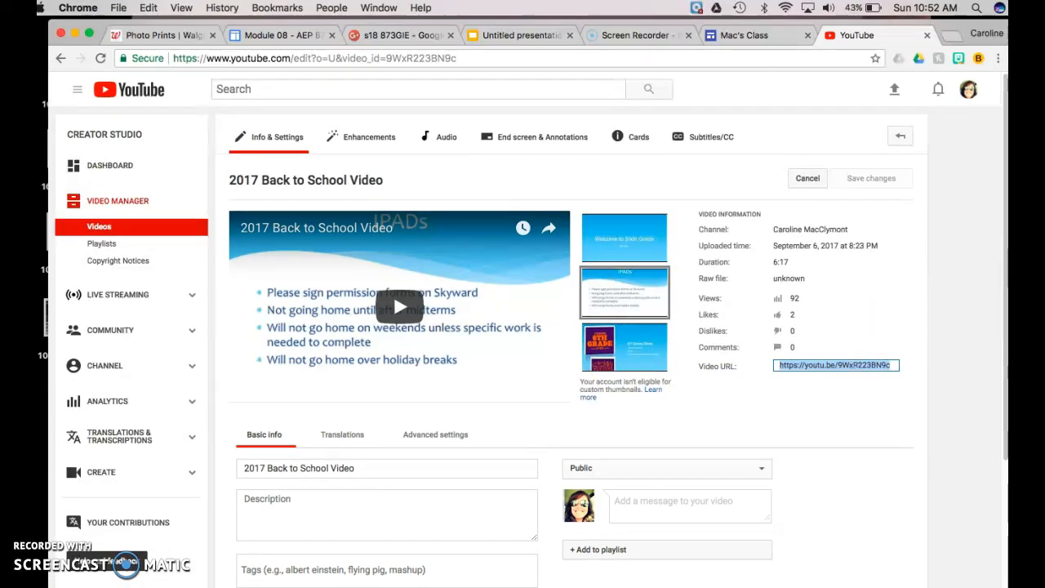
pyautogui.click(743, 35)
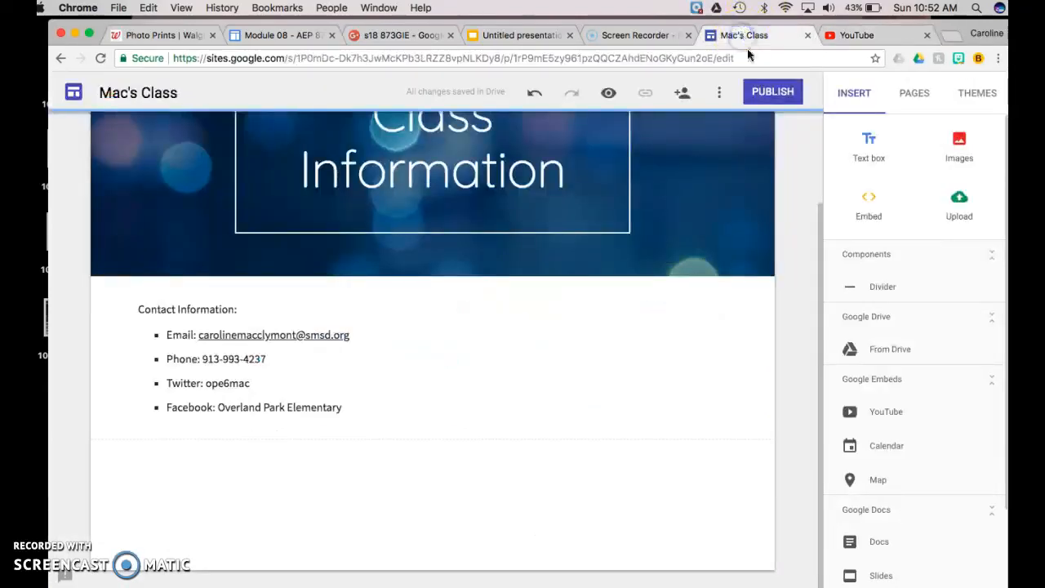
# Embed the copied 2017 Back to School Video link below the Contact Information box
pyautogui.click(870, 199)
pyautogui.press('super+v')
pyautogui.click(668, 418)
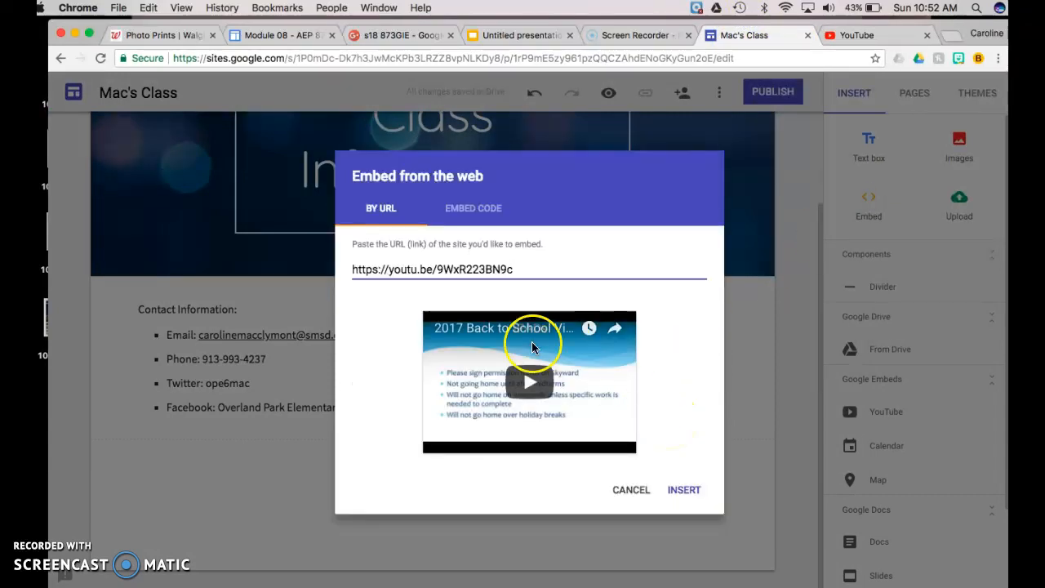
pyautogui.click(686, 493)
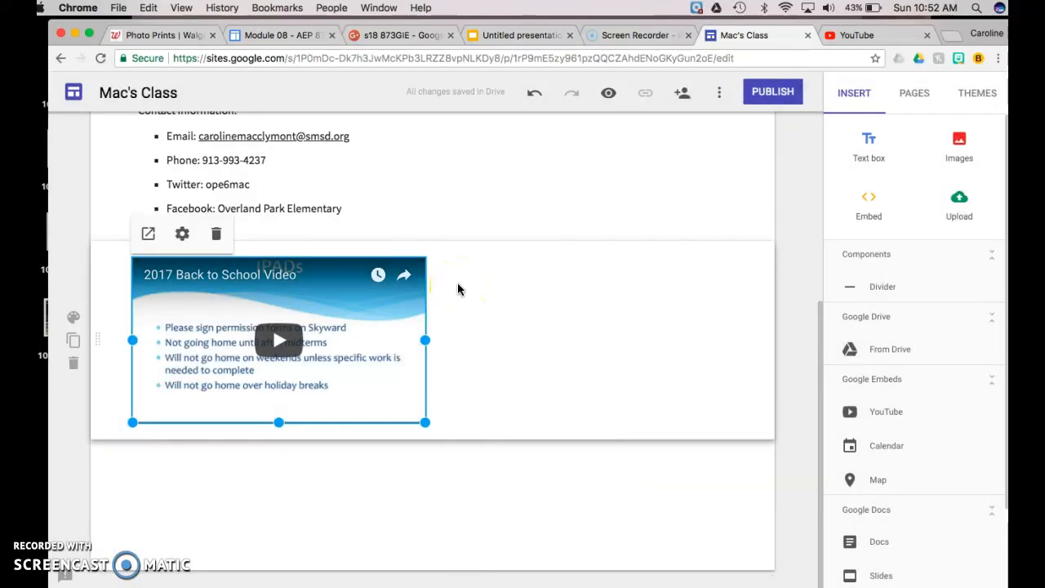
pyautogui.scroll(3, 457, 288)
pyautogui.scroll(-3, 457, 289)
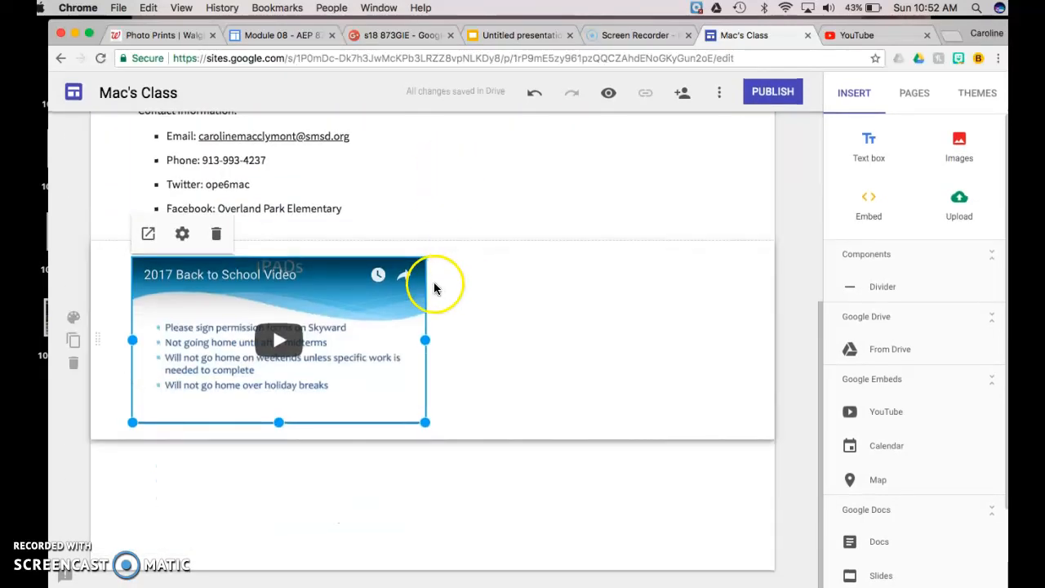
# Give the video section the dark navy Emphasis 2 section style
pyautogui.click(74, 324)
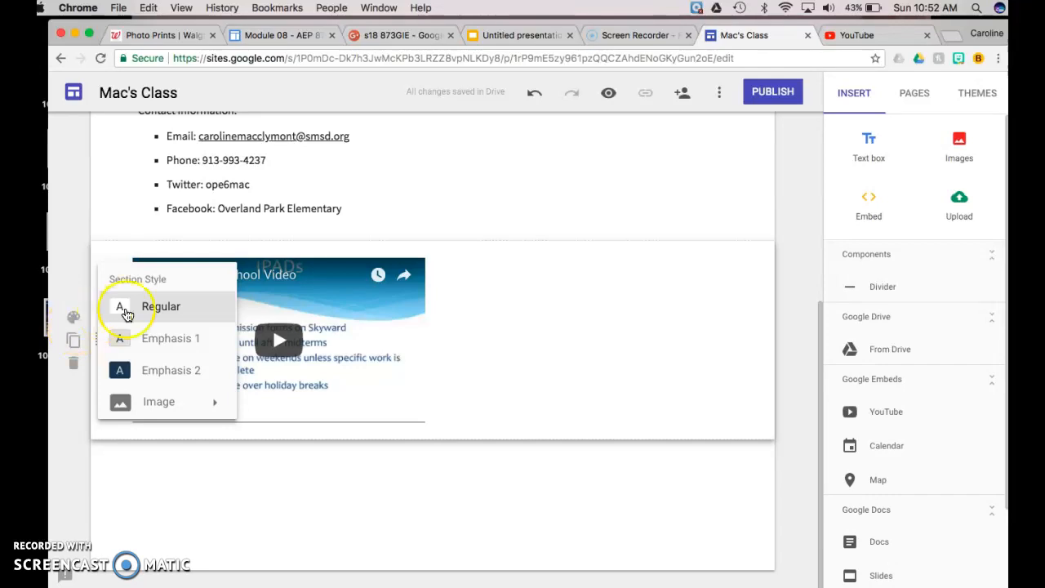
pyautogui.click(167, 369)
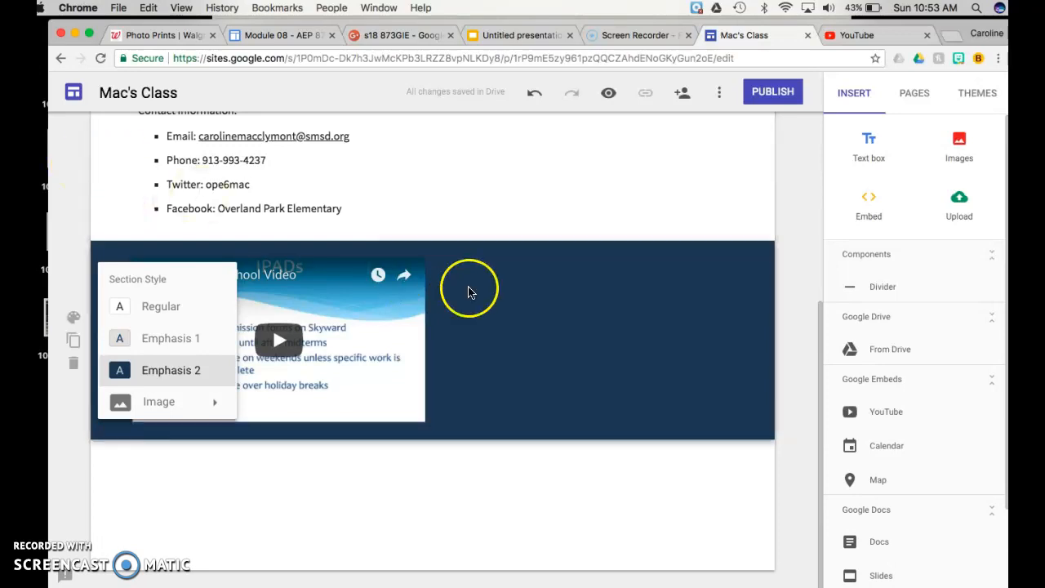
pyautogui.click(461, 189)
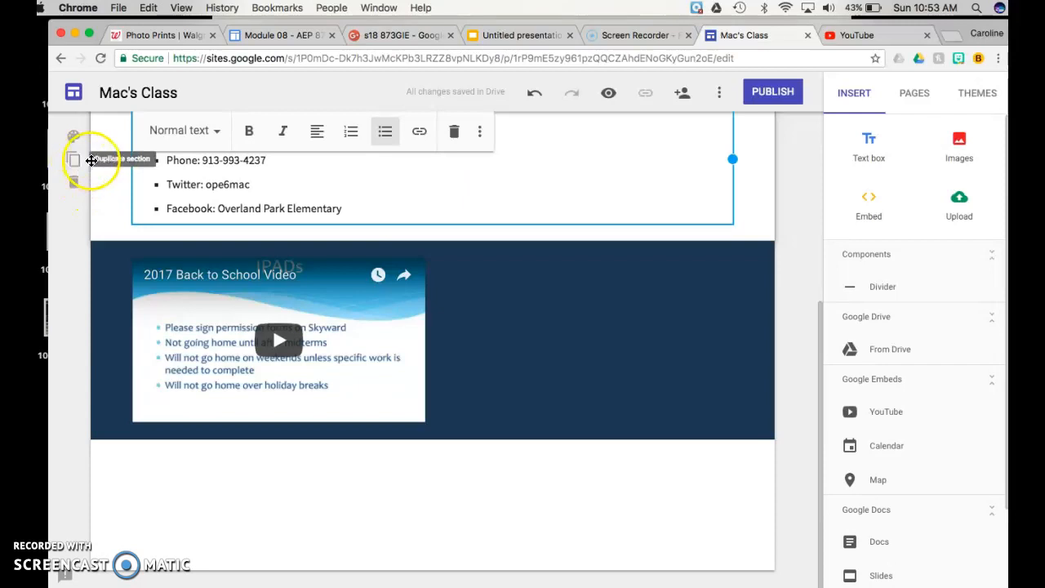
pyautogui.moveTo(92, 160); pyautogui.dragTo(99, 183)
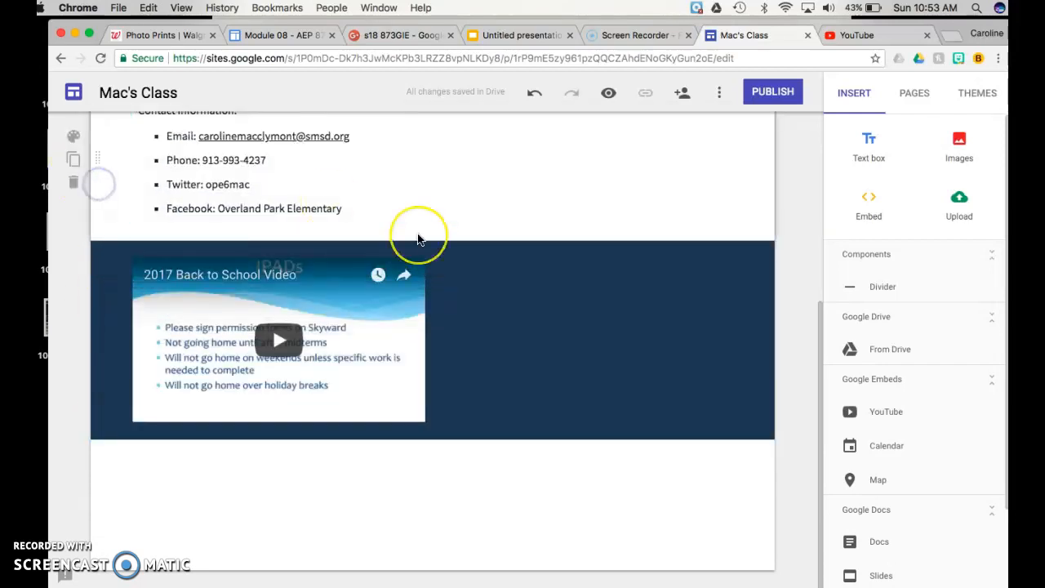
# Check the section order, selecting the video section and the embedded video
pyautogui.scroll(3, 418, 239)
pyautogui.scroll(-3, 418, 239)
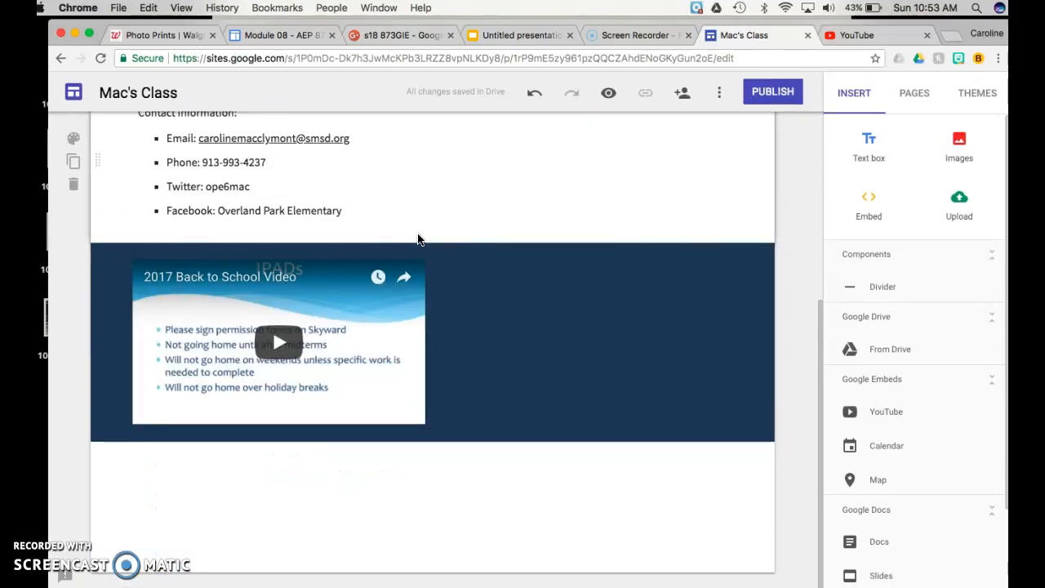
pyautogui.click(609, 300)
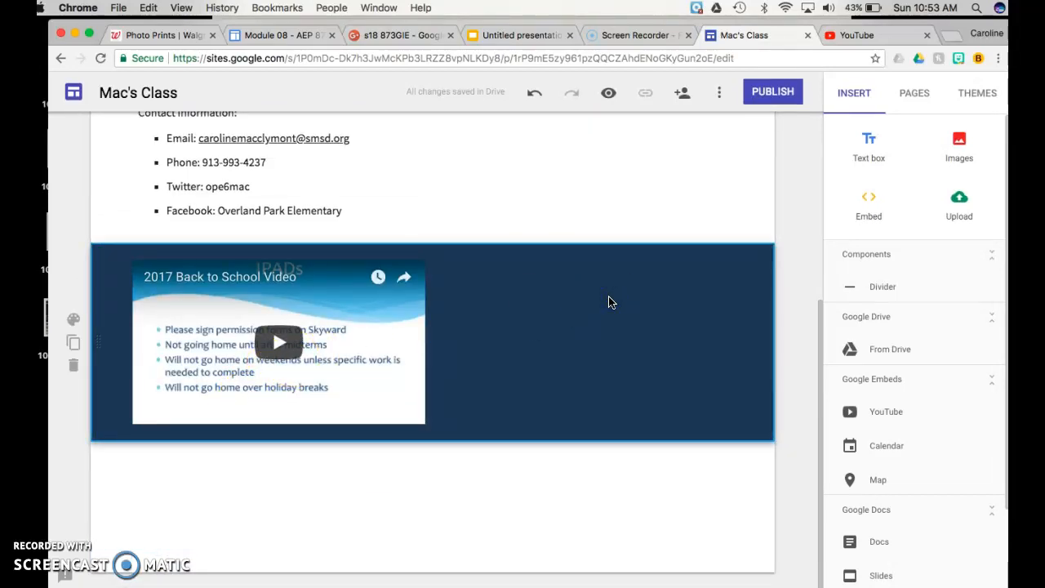
pyautogui.scroll(3, 683, 187)
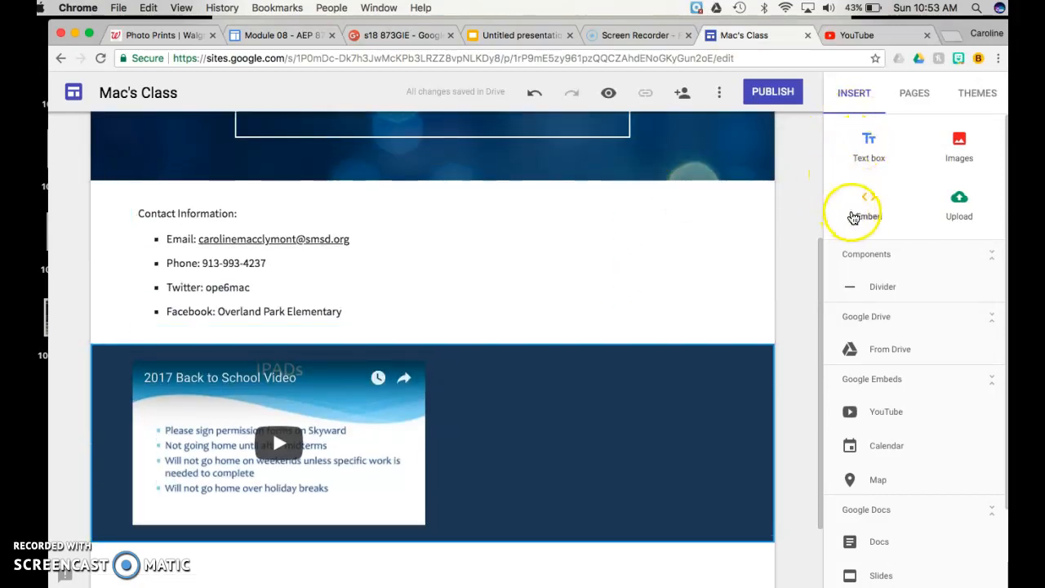
pyautogui.click(882, 175)
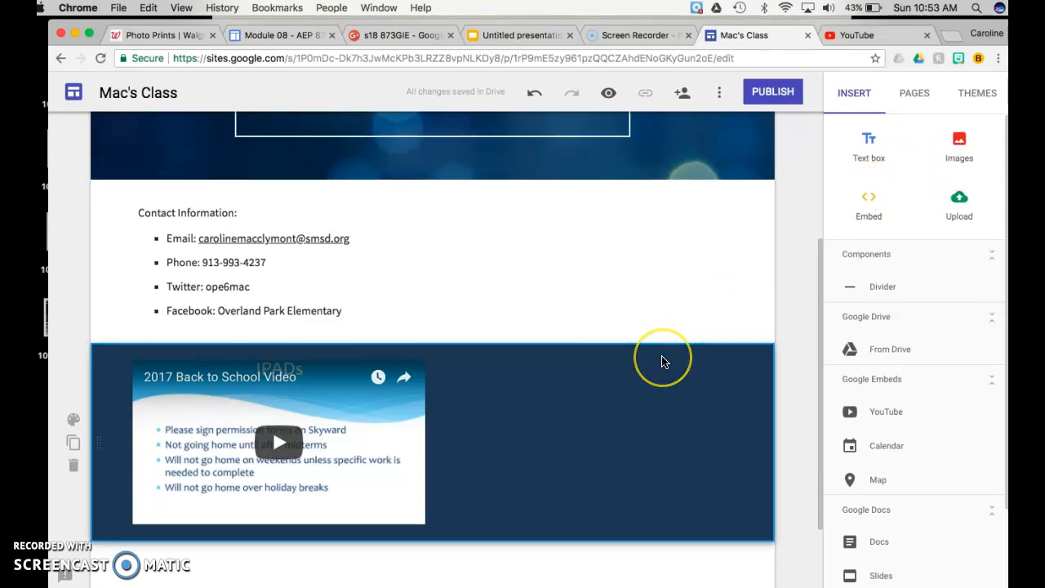
pyautogui.scroll(-3, 661, 362)
pyautogui.click(289, 385)
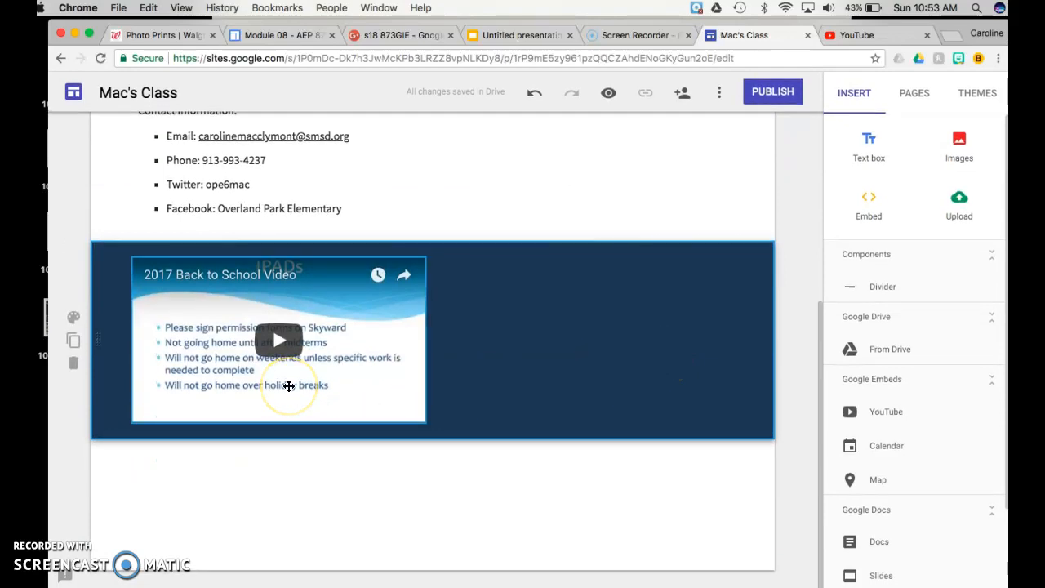
pyautogui.scroll(8, 289, 385)
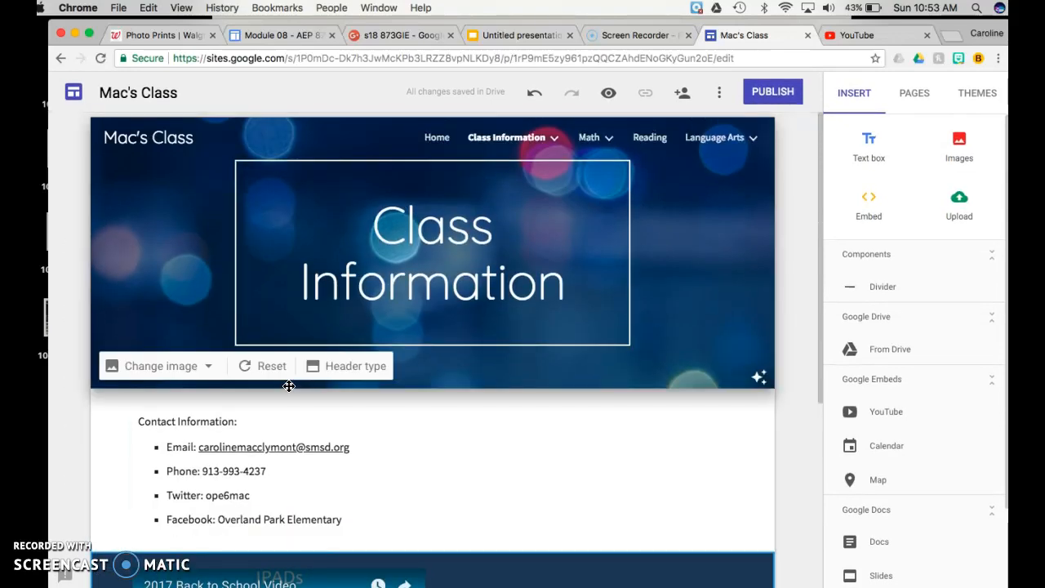